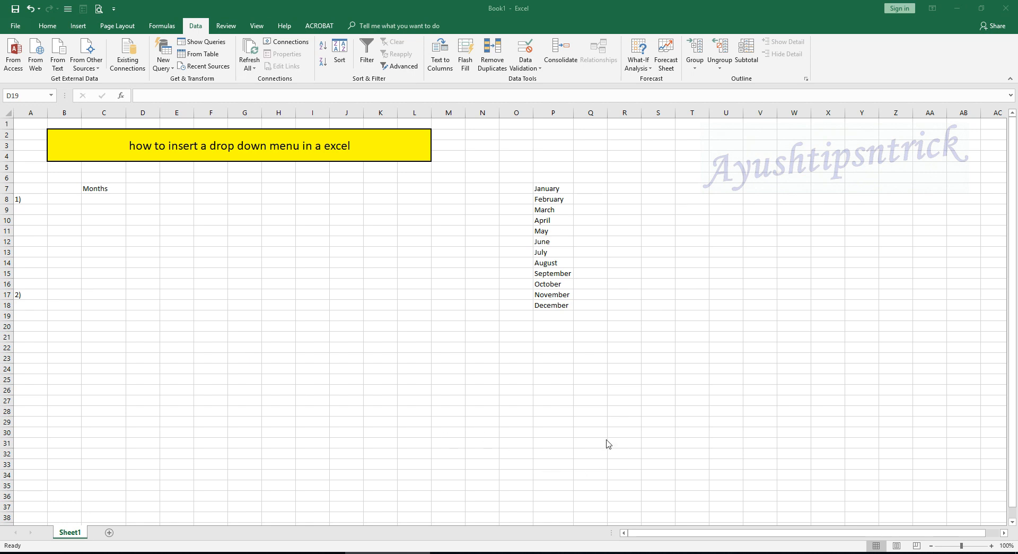
Add a border around cell C8 below the Months heading.
click(611, 535)
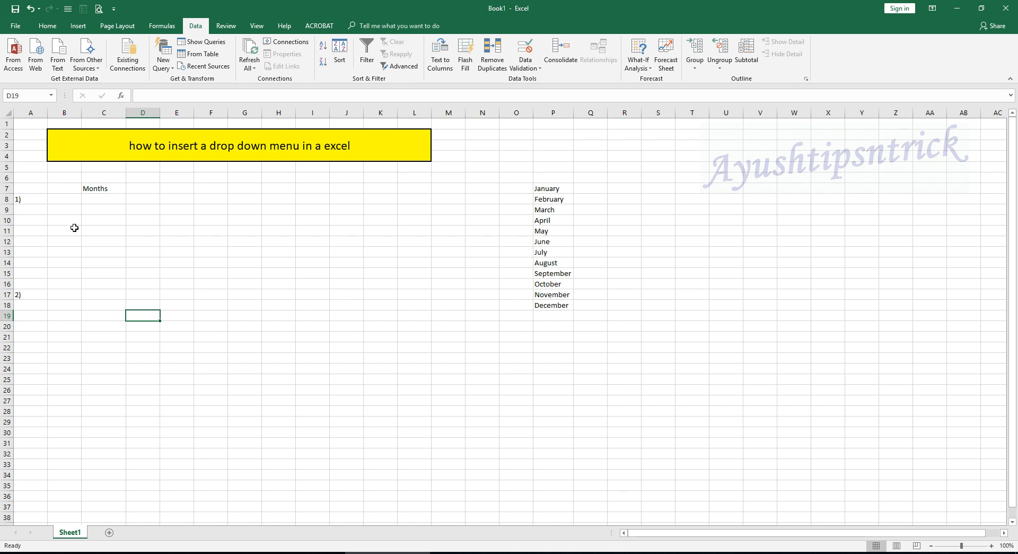
click(27, 200)
click(89, 201)
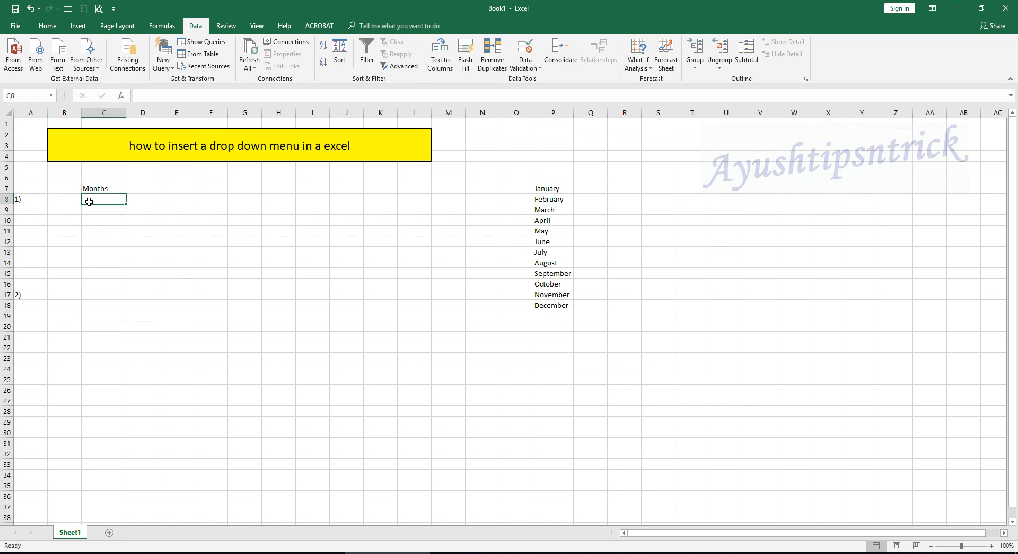
click(47, 26)
click(90, 303)
click(89, 199)
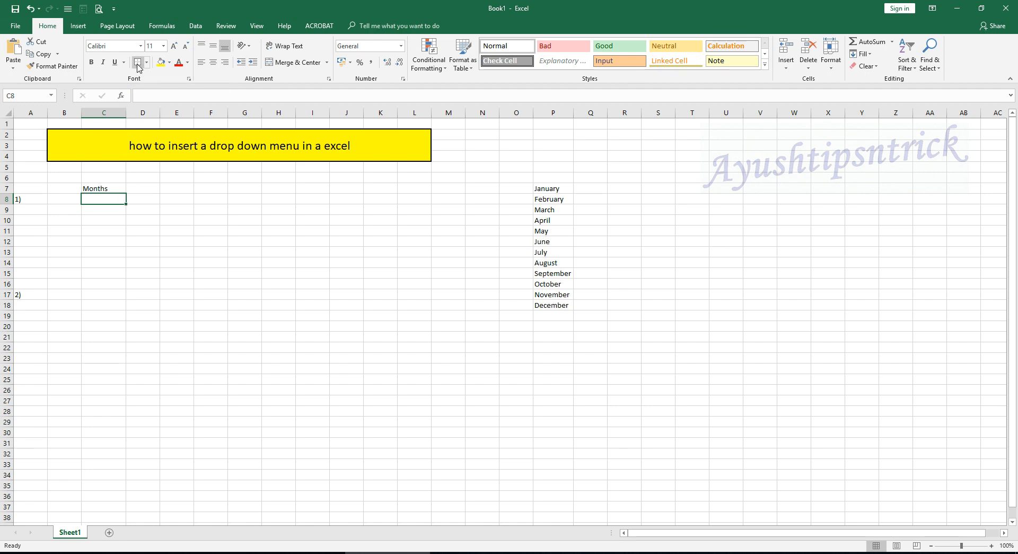
click(129, 250)
Set the data validation of cell C8 to allow a List.
click(103, 196)
click(196, 26)
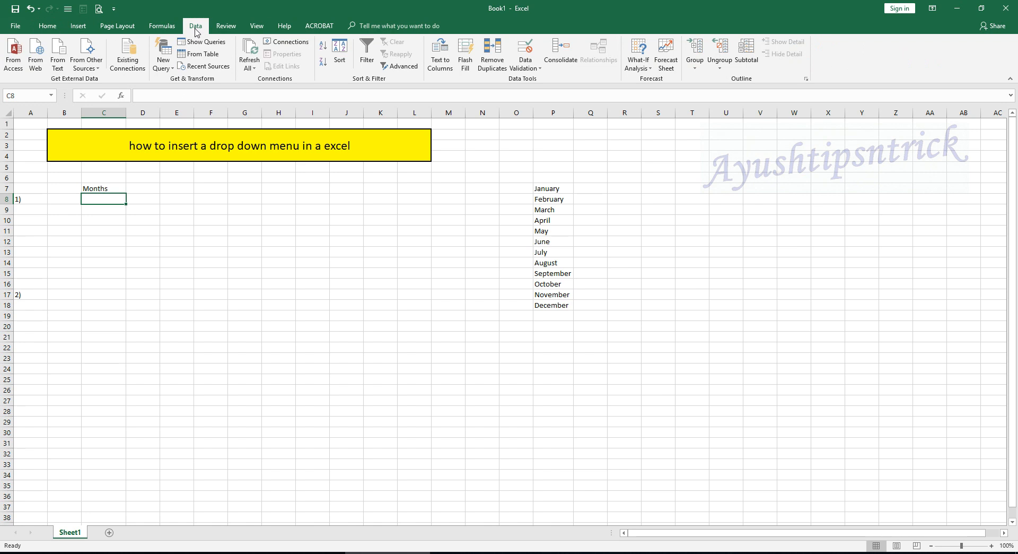
click(539, 70)
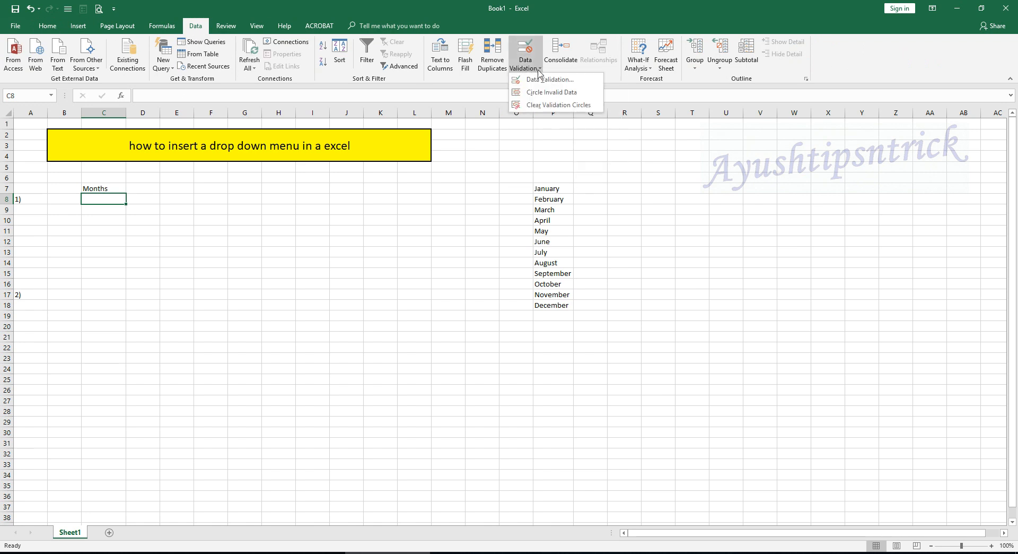
click(538, 79)
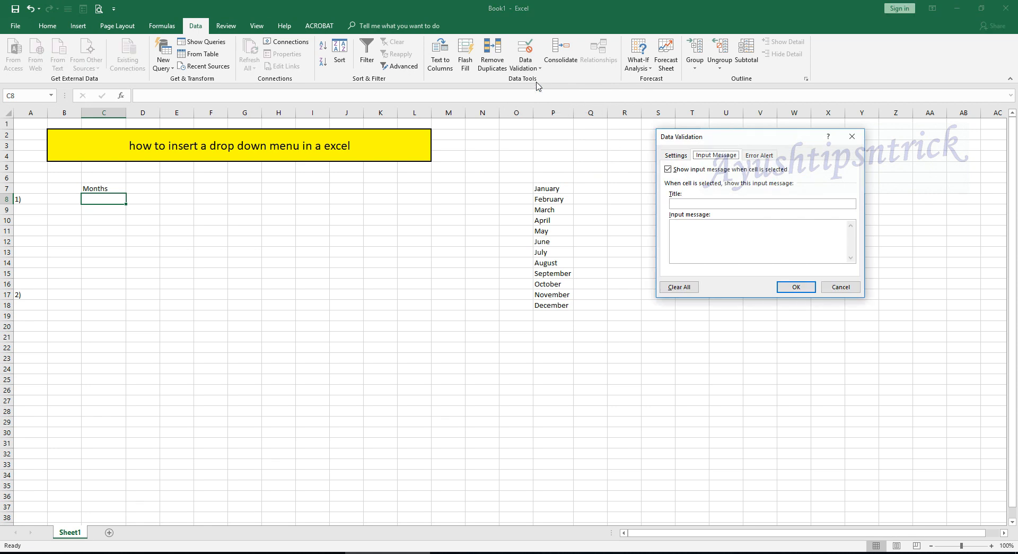
drag(777, 135, 325, 198)
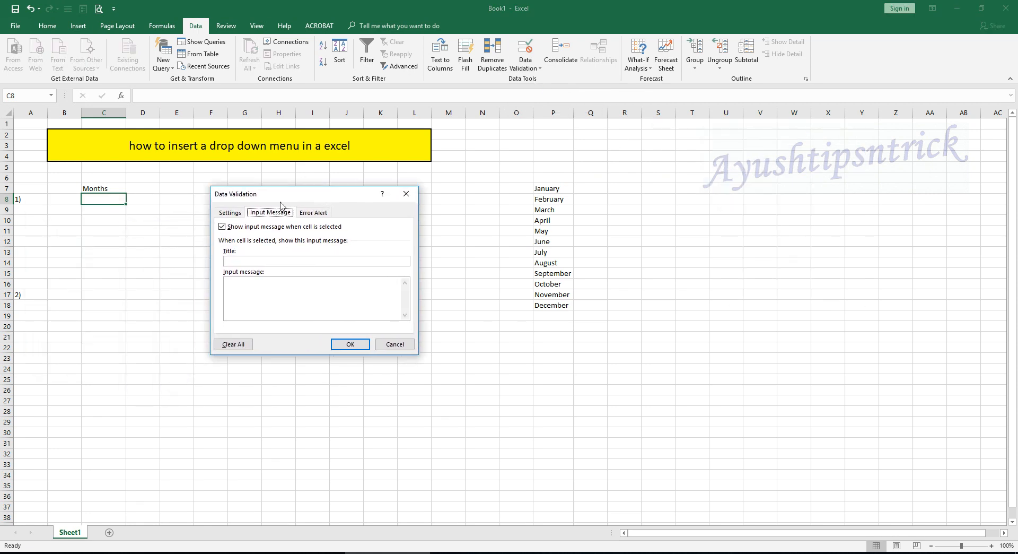
click(228, 213)
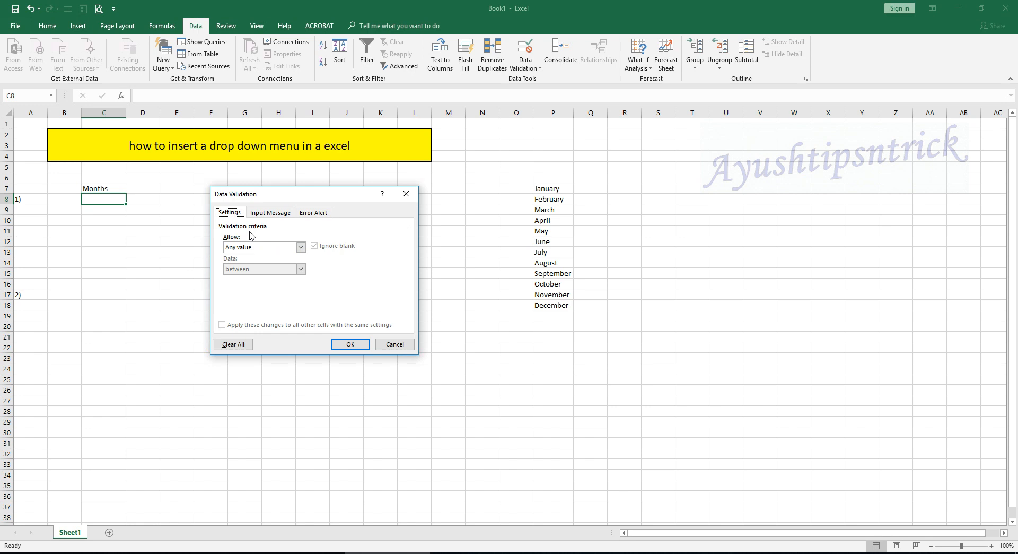
click(300, 246)
click(268, 279)
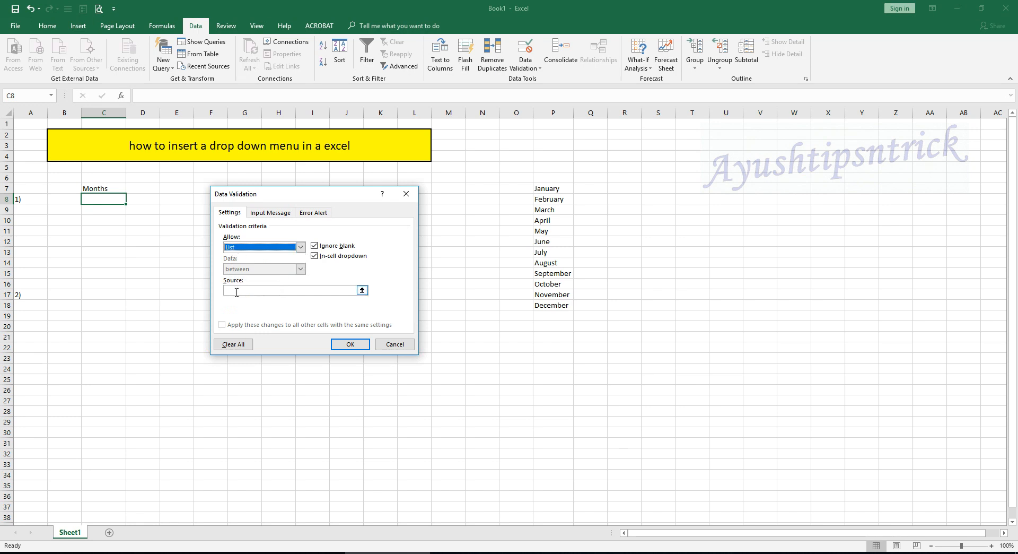
Use the month names in =$P$7:$P$18 as the source of the validation list.
click(362, 290)
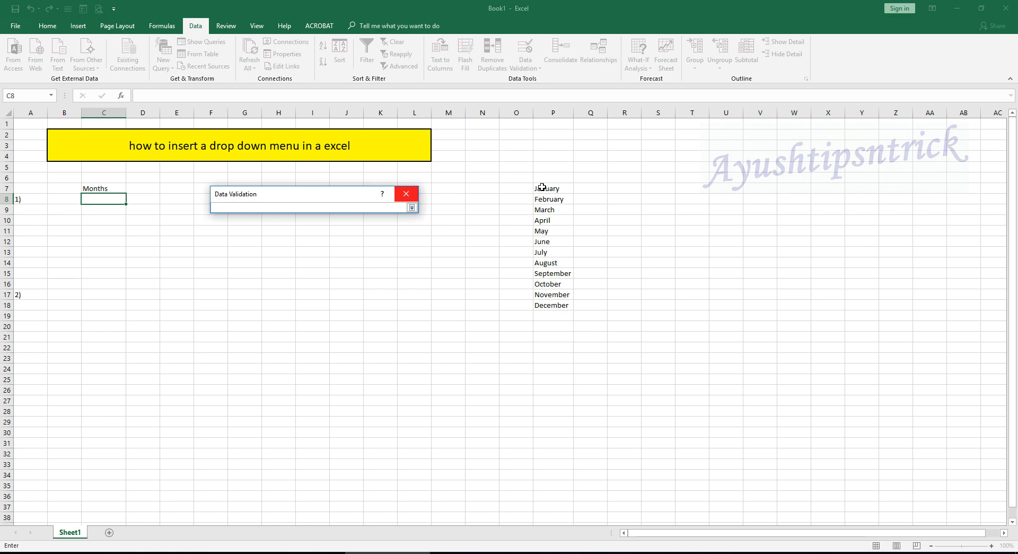
drag(542, 187, 540, 303)
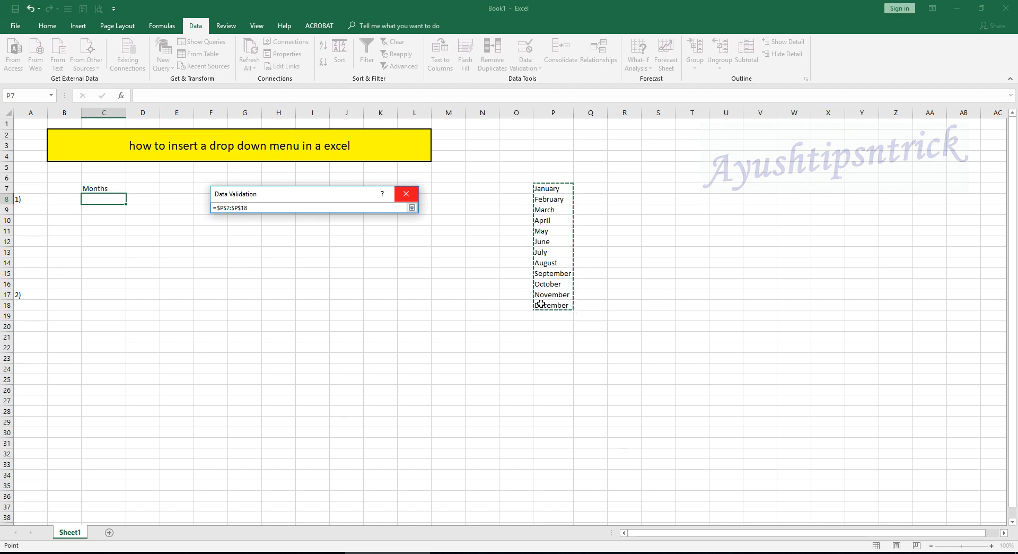
key(Return)
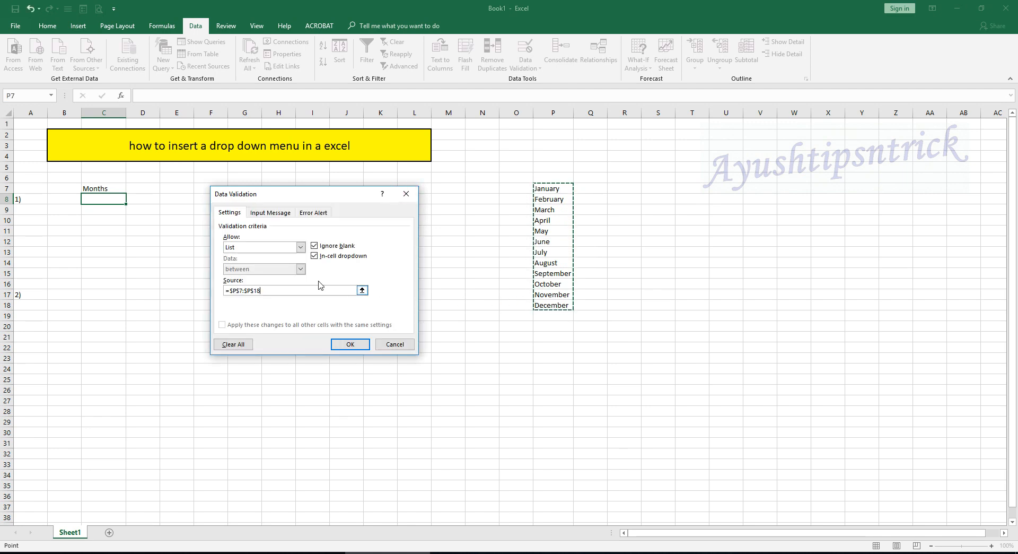
Add the input message "Choose Month of the Year from the Drop Down" to the validation rule.
click(276, 214)
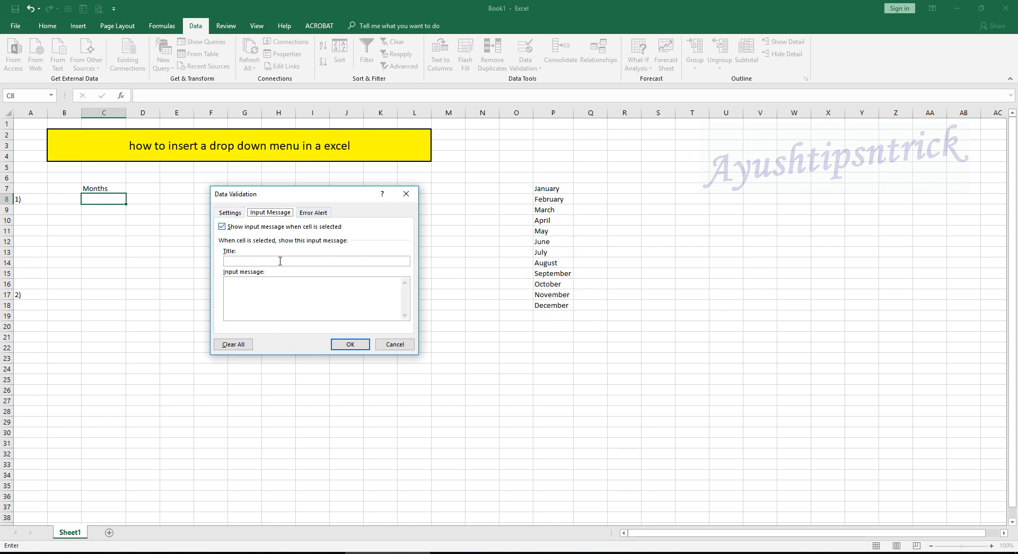
click(271, 295)
text(Choose Month of the Year from the D)
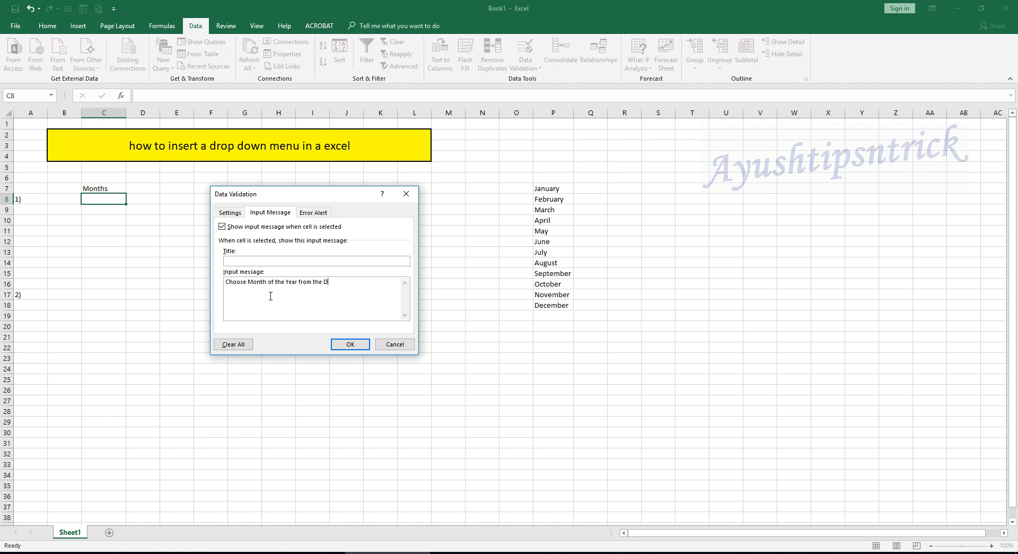
text(rop Down)
Set the error alert style to Warning with the message "Select from Drop Down Only" and apply the validation to C8.
click(324, 214)
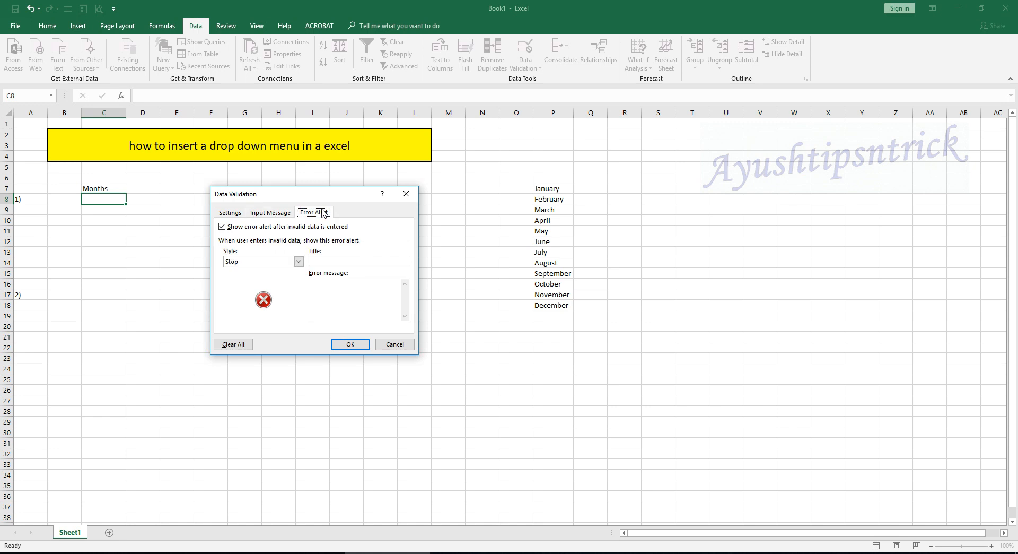
click(324, 261)
click(328, 288)
click(302, 260)
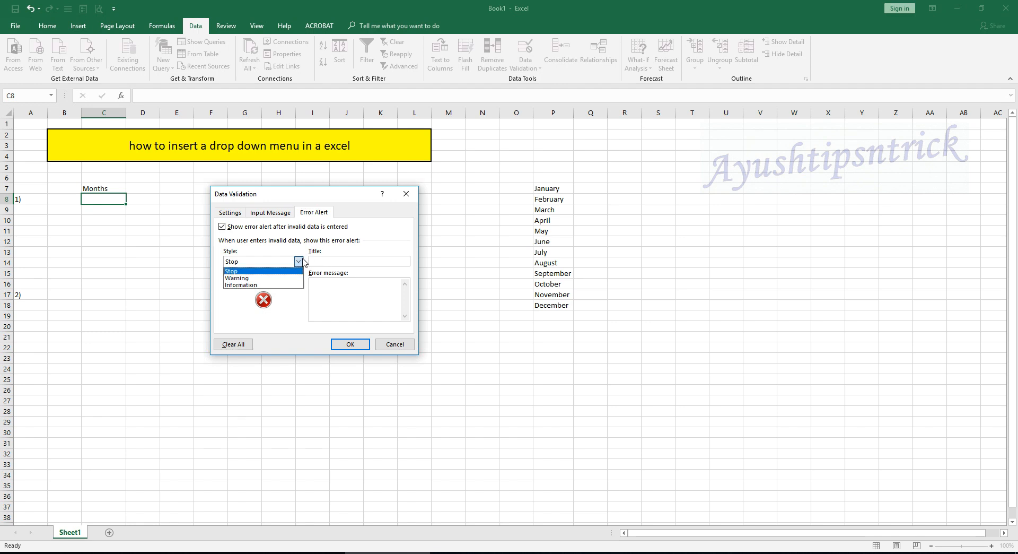
click(292, 278)
click(333, 293)
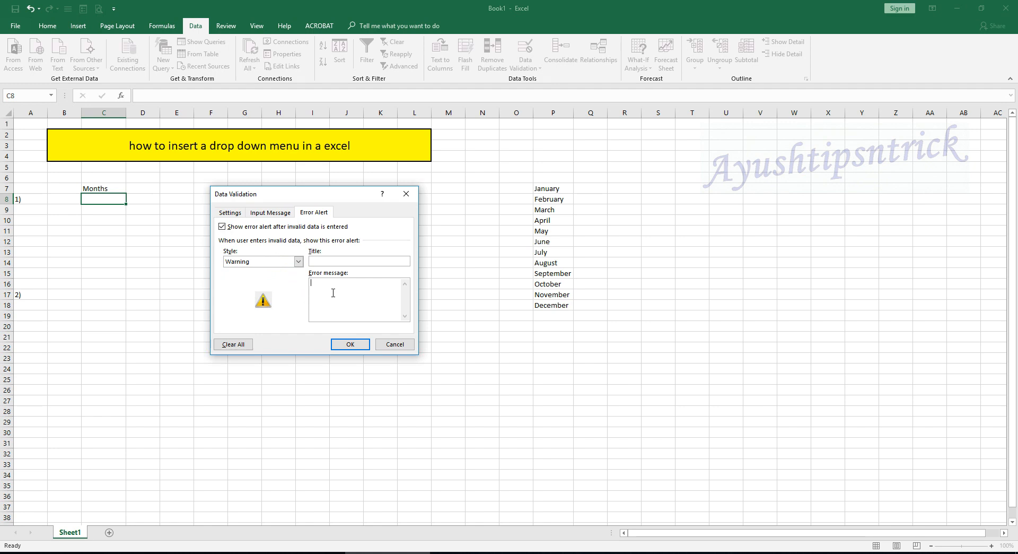
text(Sele)
key(BackSpace)
key(BackSpace)
text(ect form)
key(BackSpace)
key(BackSpace)
key(BackSpace)
key(BackSpace)
text(rom Drop Down Only)
click(351, 344)
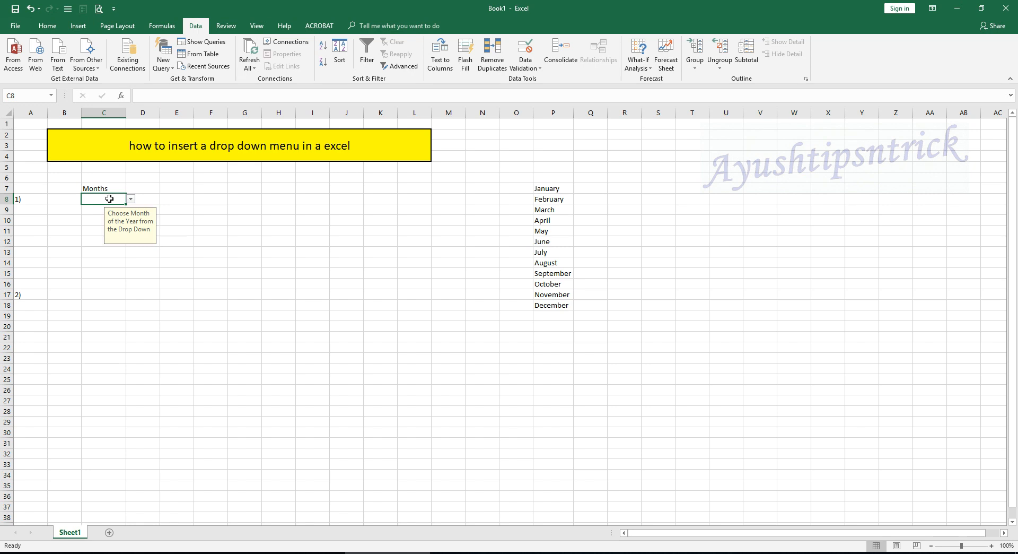
Test the validation by entering "great" in cell C8 and choosing to continue despite the warning.
text(g)
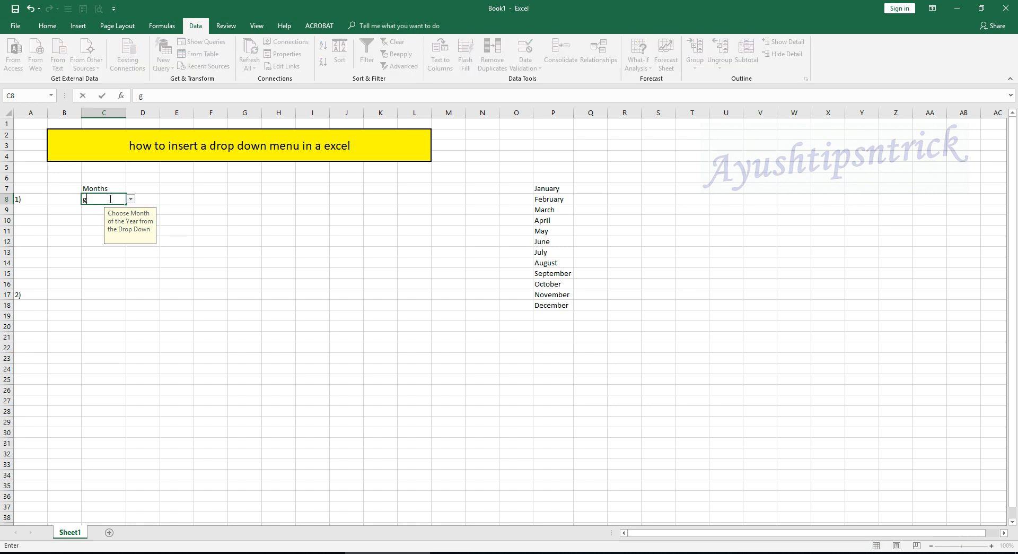
text(reat)
key(Return)
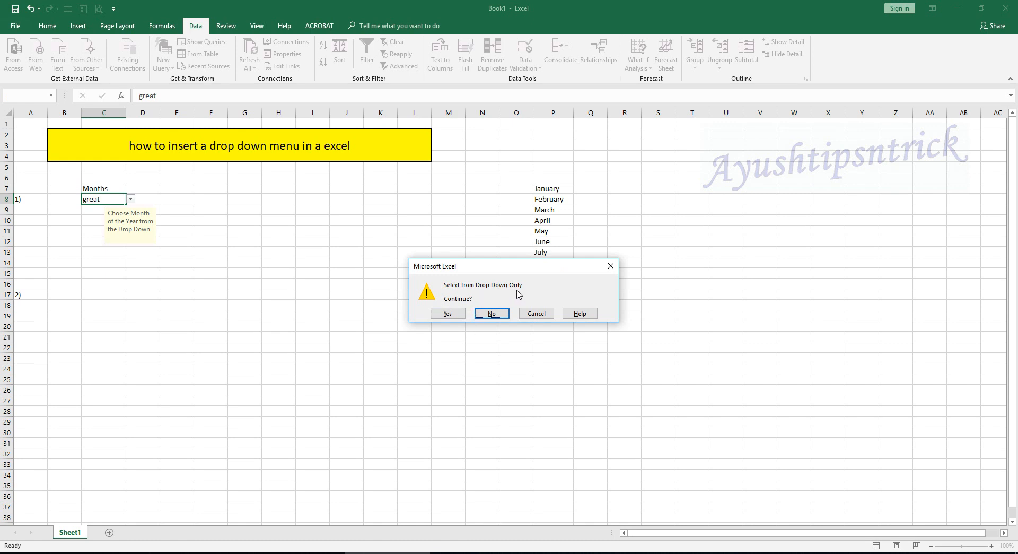
click(459, 314)
Choose January from the drop-down list in cell C8.
click(95, 201)
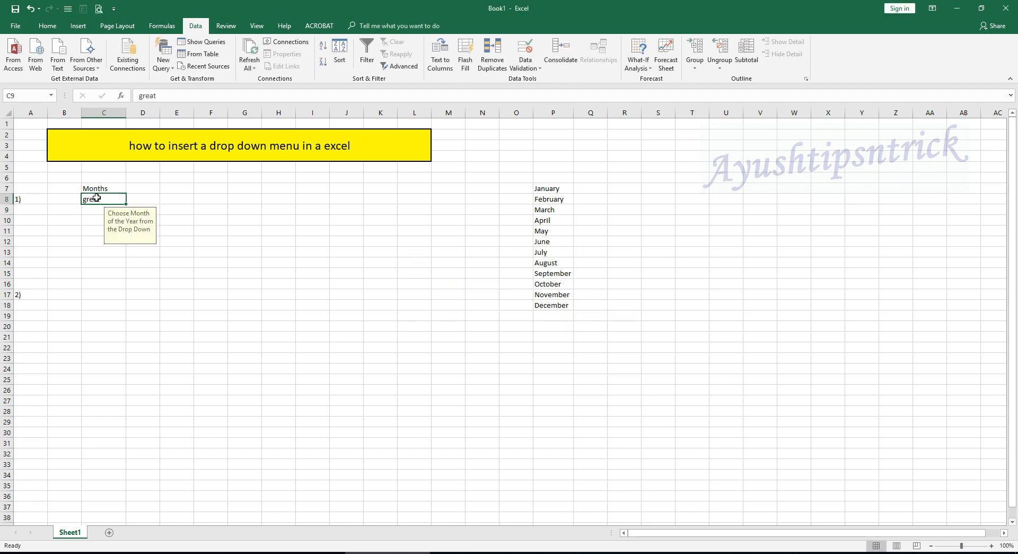
click(130, 199)
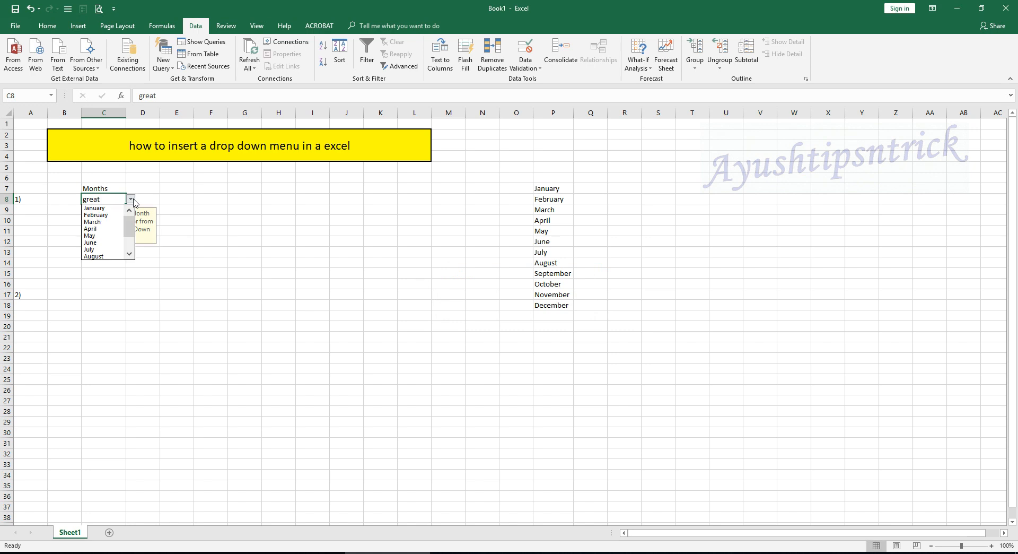
click(100, 209)
click(101, 252)
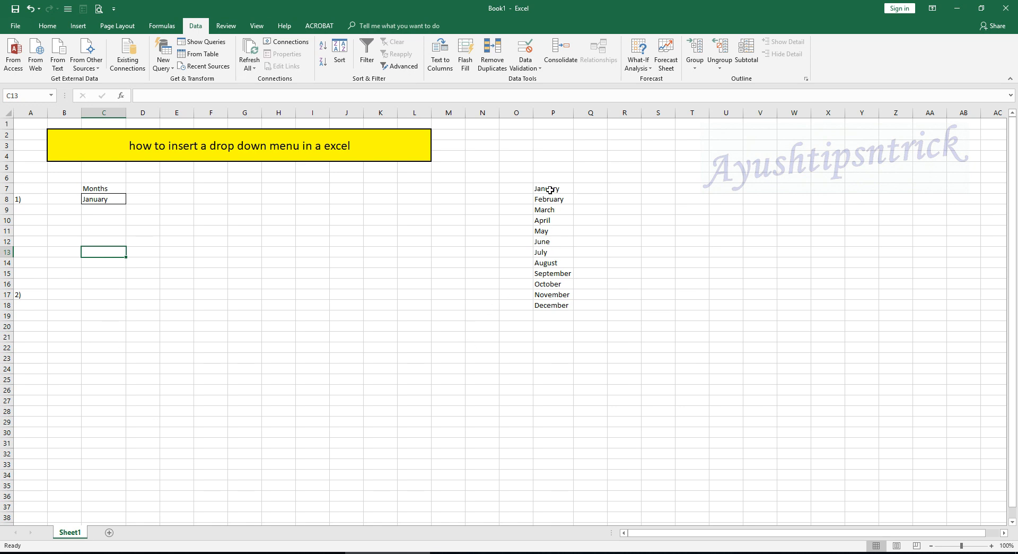
Add a border around cell C17 in the row labelled 2).
click(98, 285)
click(98, 294)
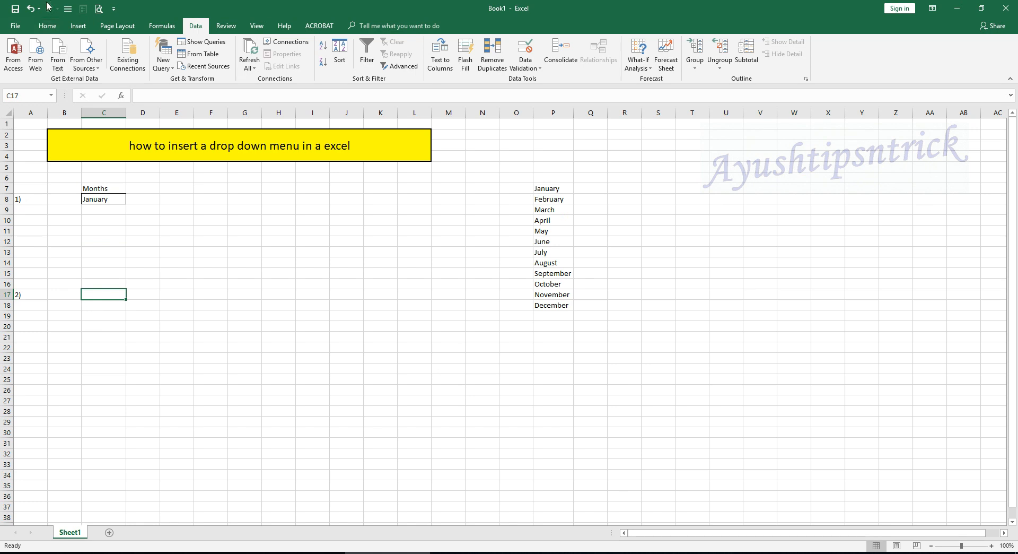
click(48, 26)
click(141, 63)
click(112, 353)
click(107, 296)
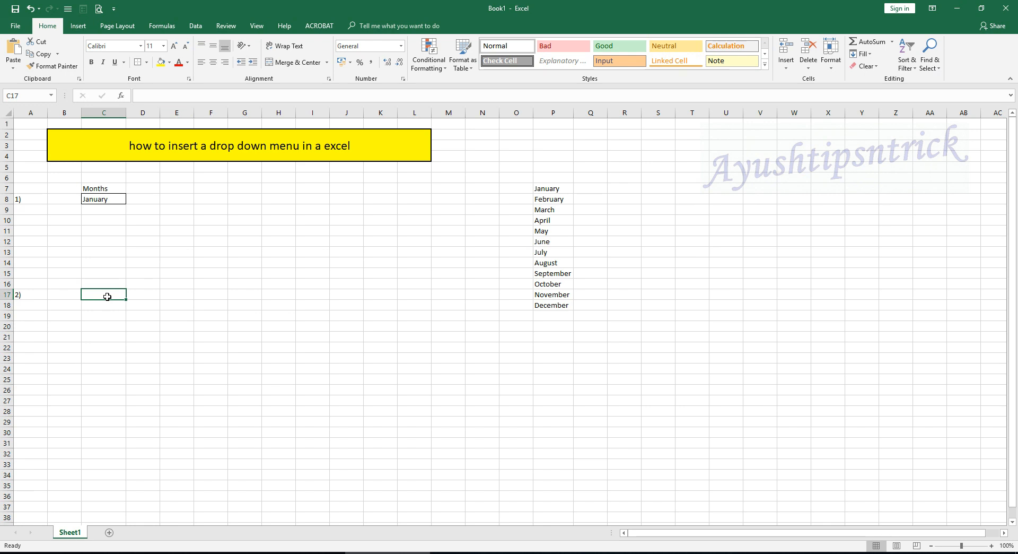
Enter the heading "Week Days" in cell C16 above the second bordered cell.
click(97, 284)
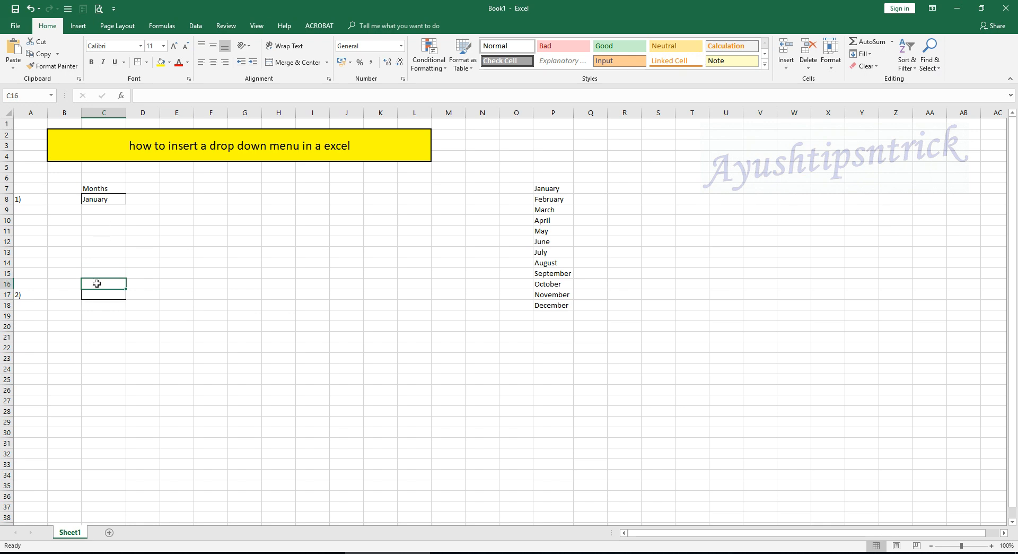
text(W)
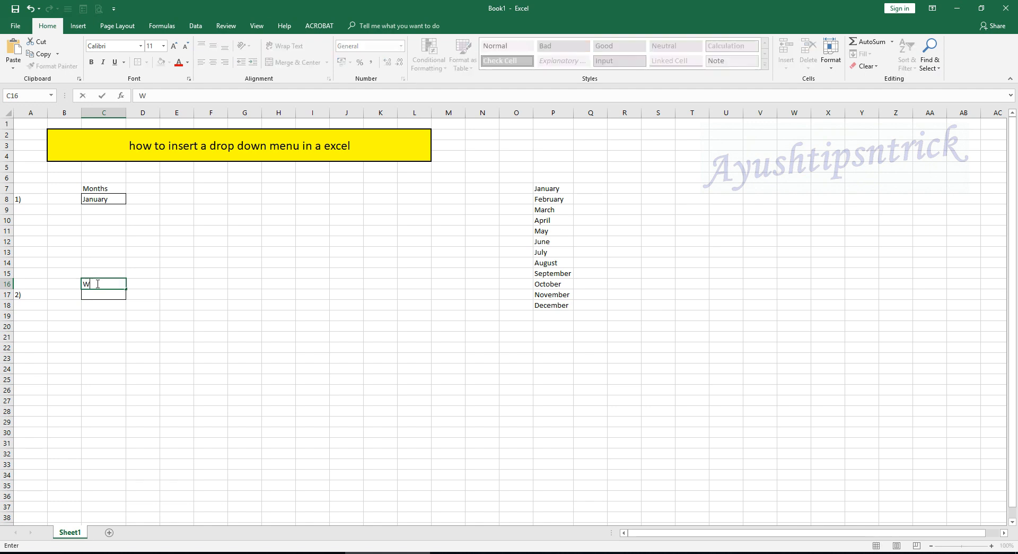
text(eek Days)
click(96, 293)
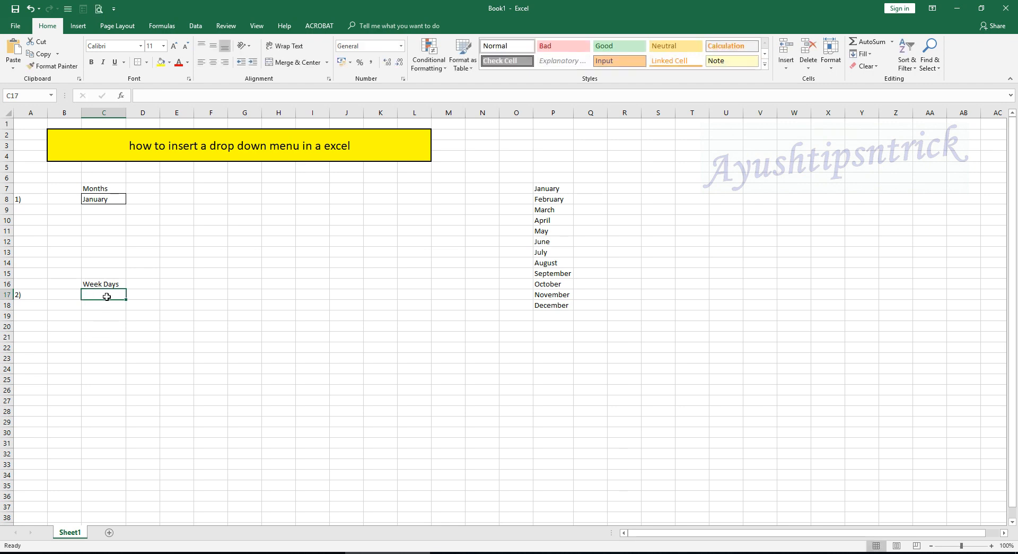
Start a data validation rule for cell C17 that allows values from a List.
click(195, 26)
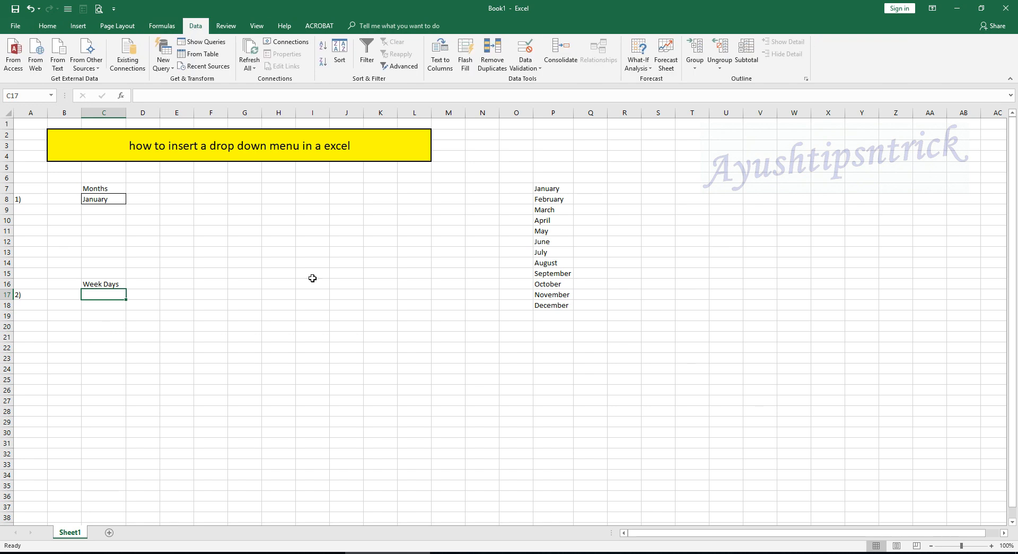
click(529, 68)
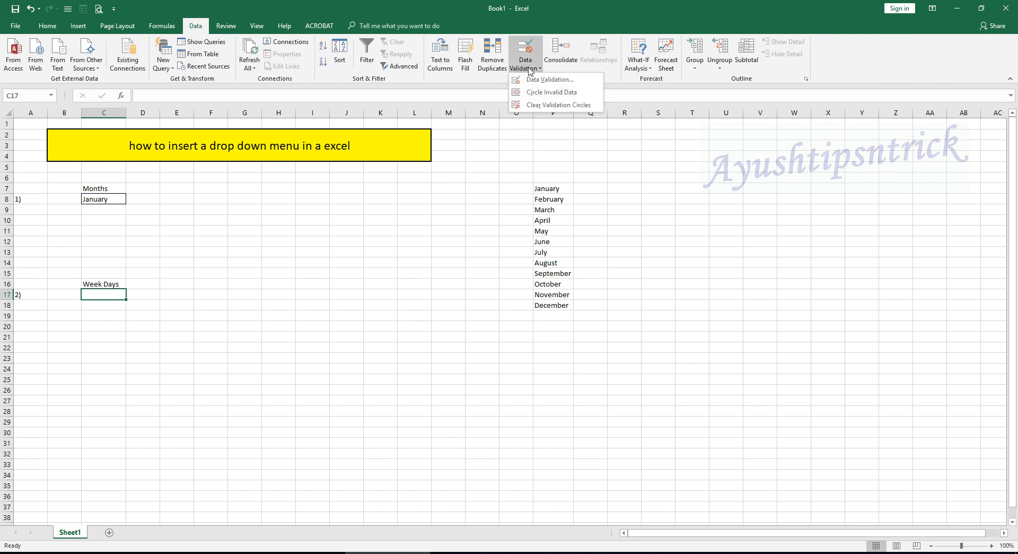
click(529, 85)
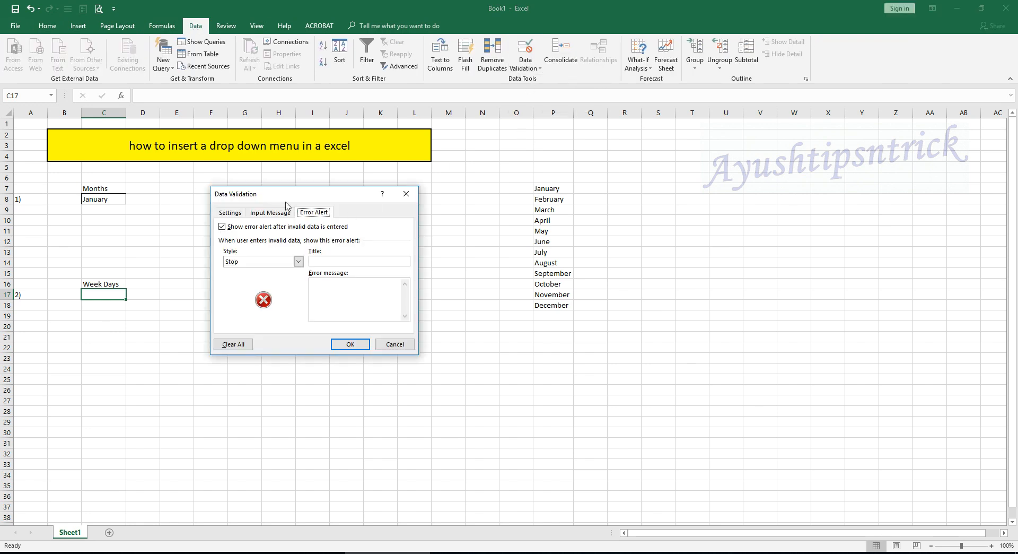
click(230, 213)
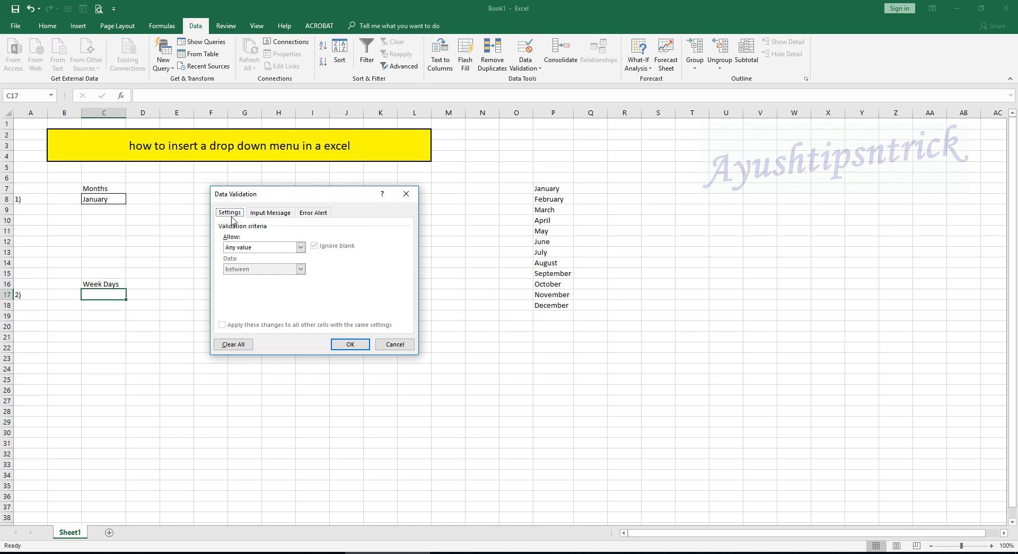
click(242, 249)
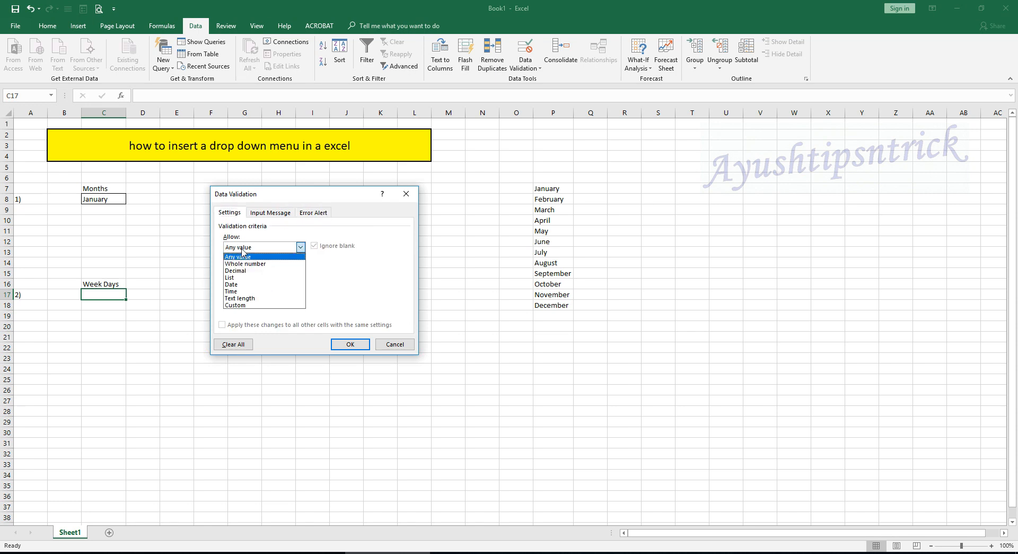
click(242, 279)
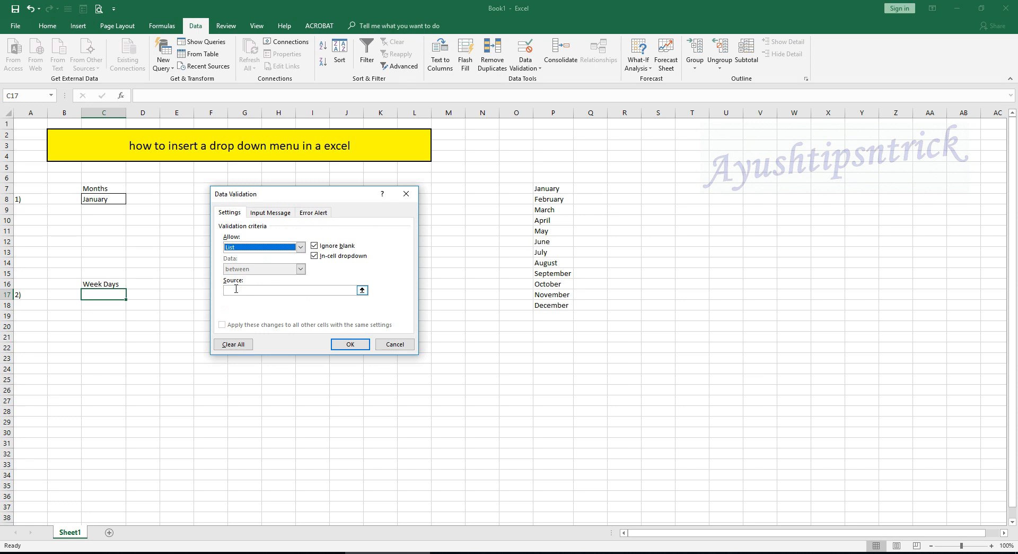
Enter the list source directly as comma-separated week days: Sunday, Monday, Tuesday, Wednesday, Thursday, Friday, Saturday.
click(236, 289)
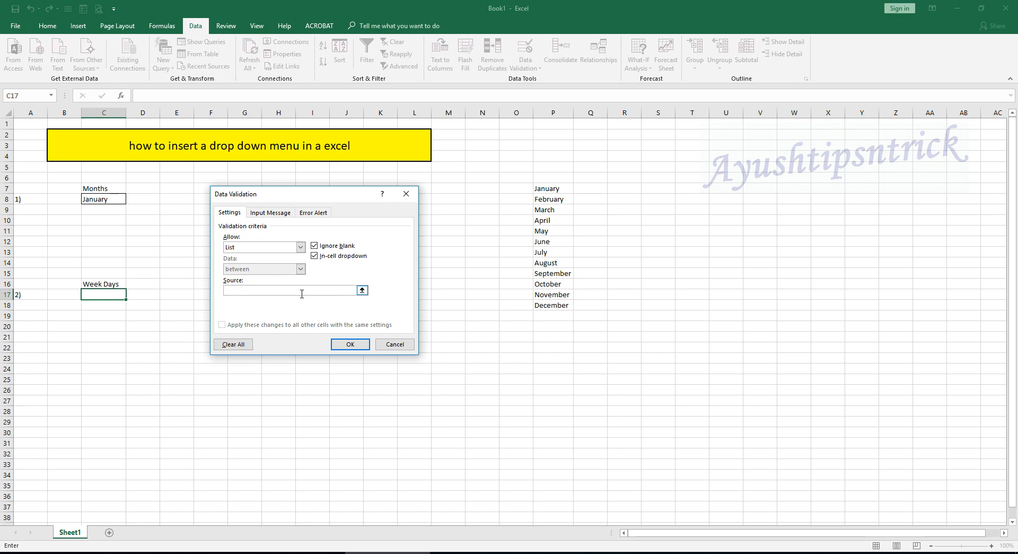
text(Sunday, Monday, Tuesday, Wednesday, THurd)
key(BackSpace)
key(BackSpace)
key(BackSpace)
key(BackSpace)
text(hursday, Friday, Saturda)
Add the input message "Select the Weekday from the Drop down" and apply the validation rule to C17.
click(277, 214)
click(279, 298)
text(Sele)
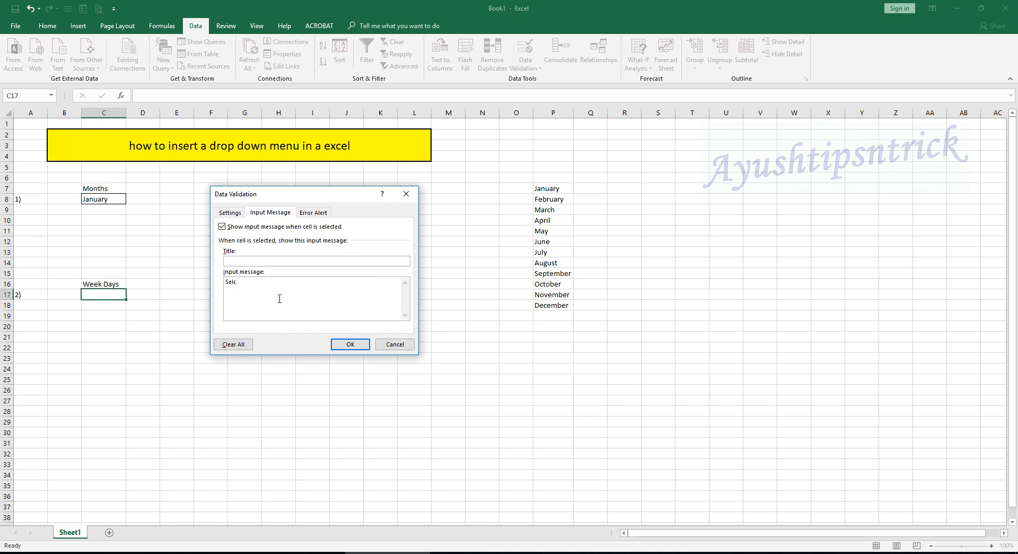
key(BackSpace)
text(ect the Weekkday from the Drop down)
click(345, 348)
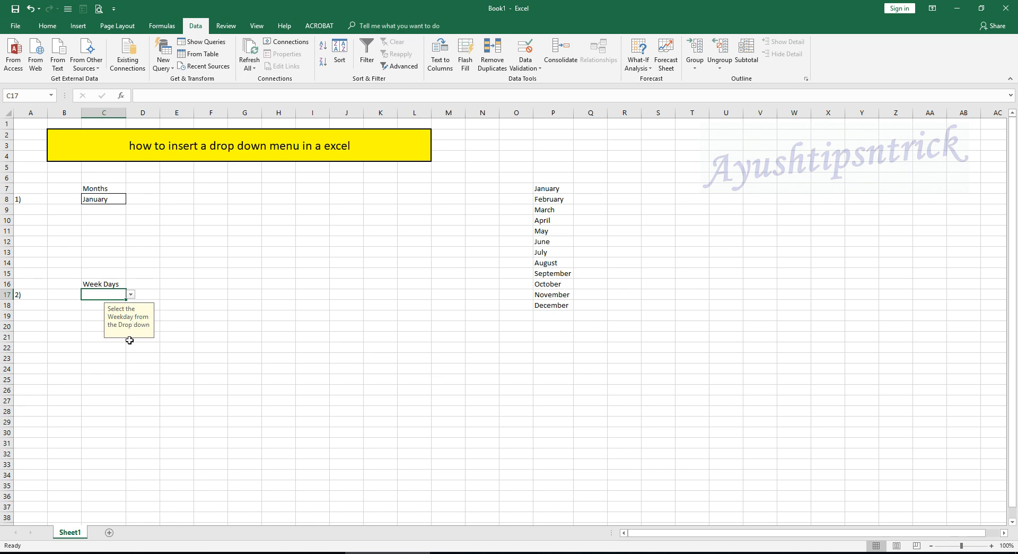
Choose Tuesday from the drop-down list in cell C17.
click(131, 294)
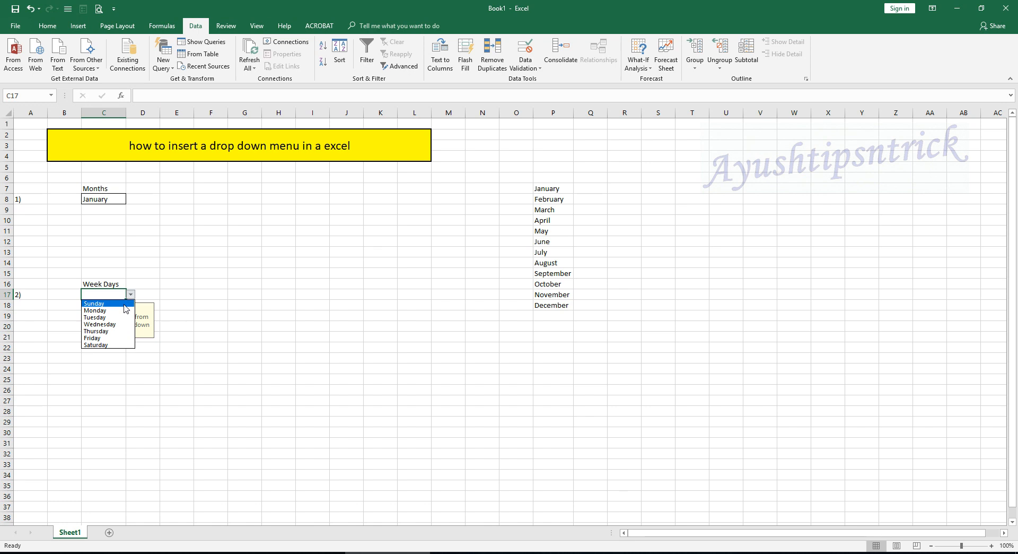
click(116, 317)
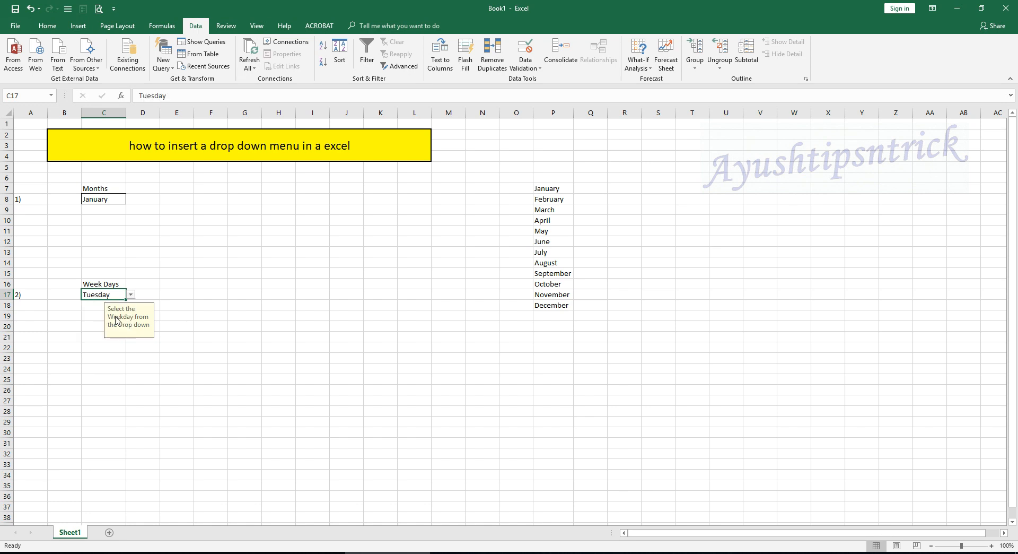
click(342, 355)
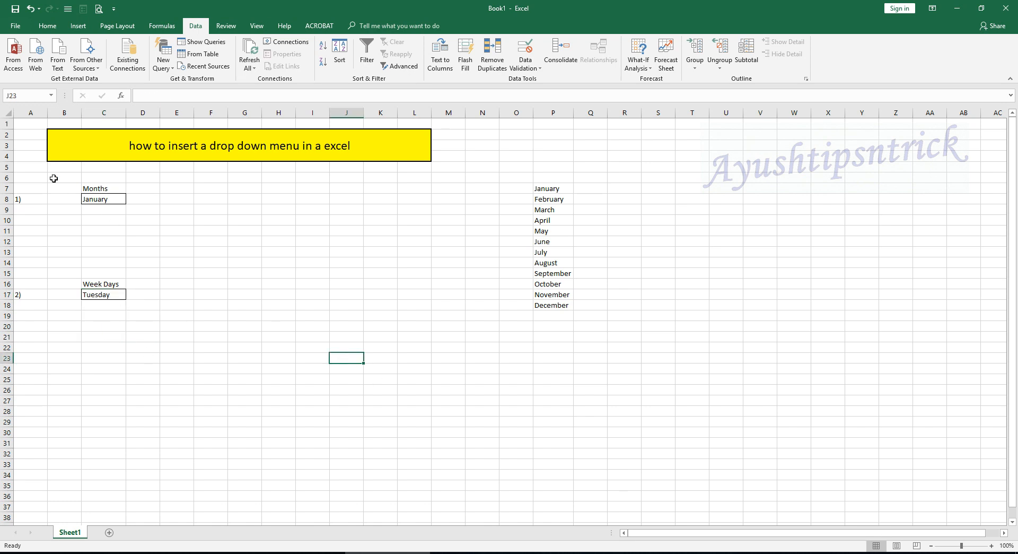
Apply Thick Outside Borders around the range A1:M20, enclosing the title and both drop-down examples.
drag(29, 125, 449, 326)
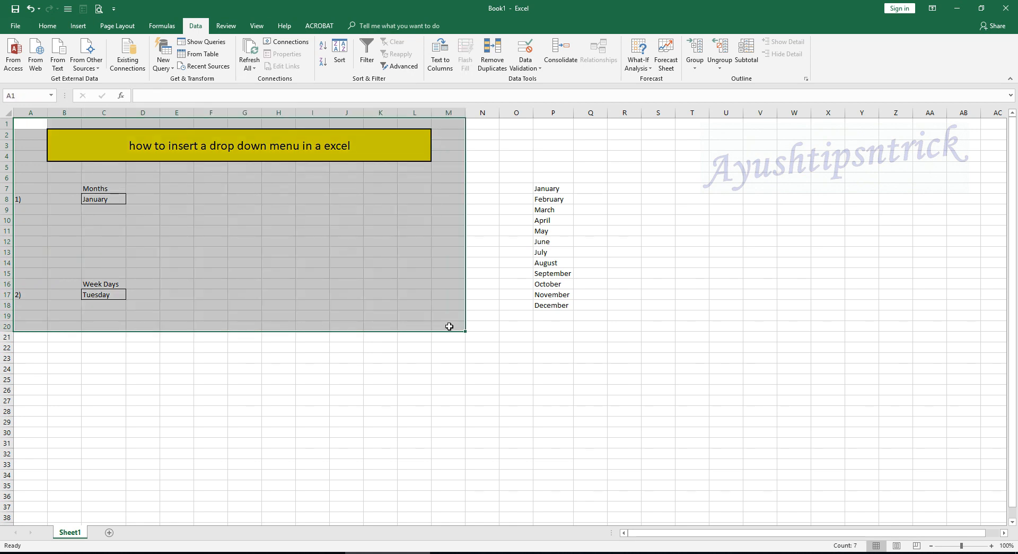
click(47, 32)
click(146, 62)
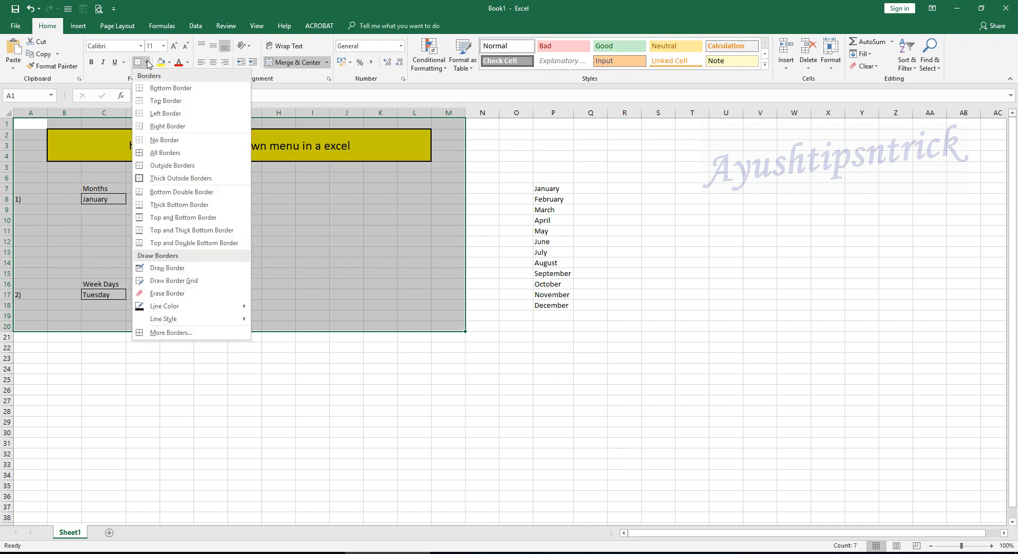
click(148, 179)
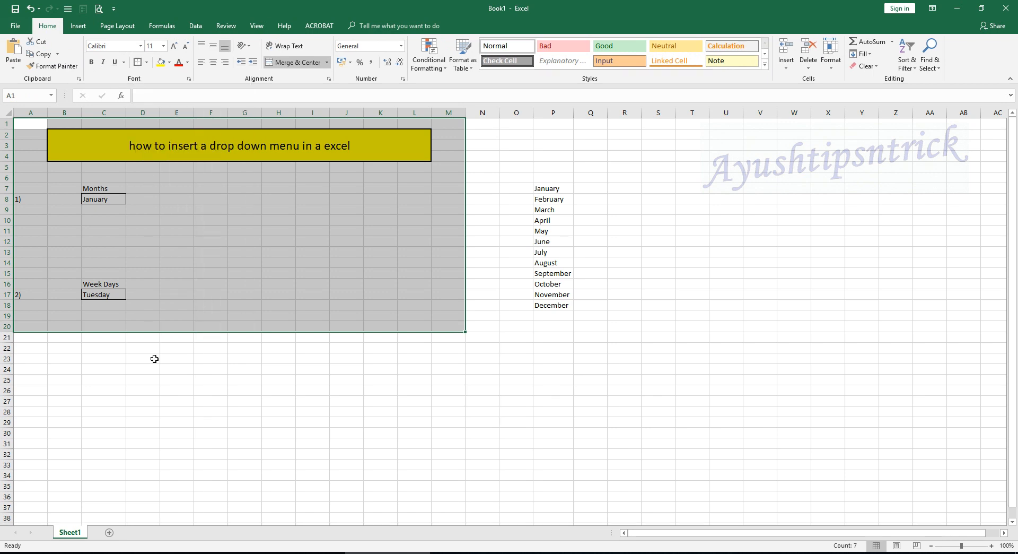